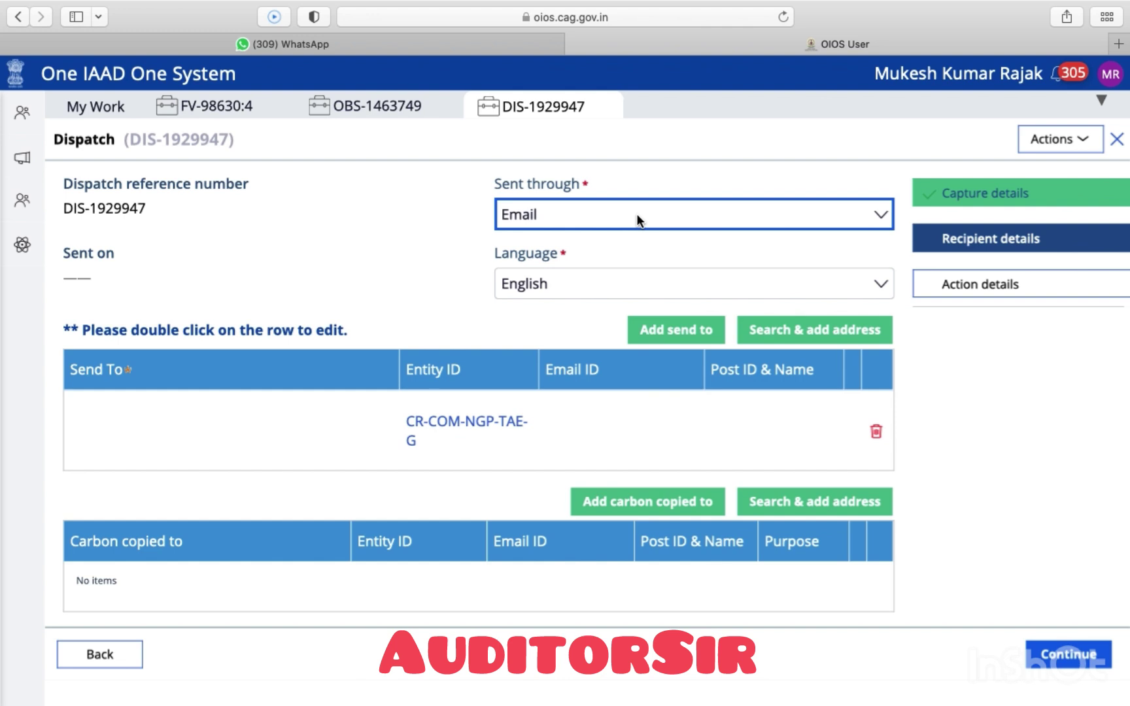
- Set the dispatch to be sent through In person and enter CGS/TADALI as the Send To recipient
left_click(636, 218)
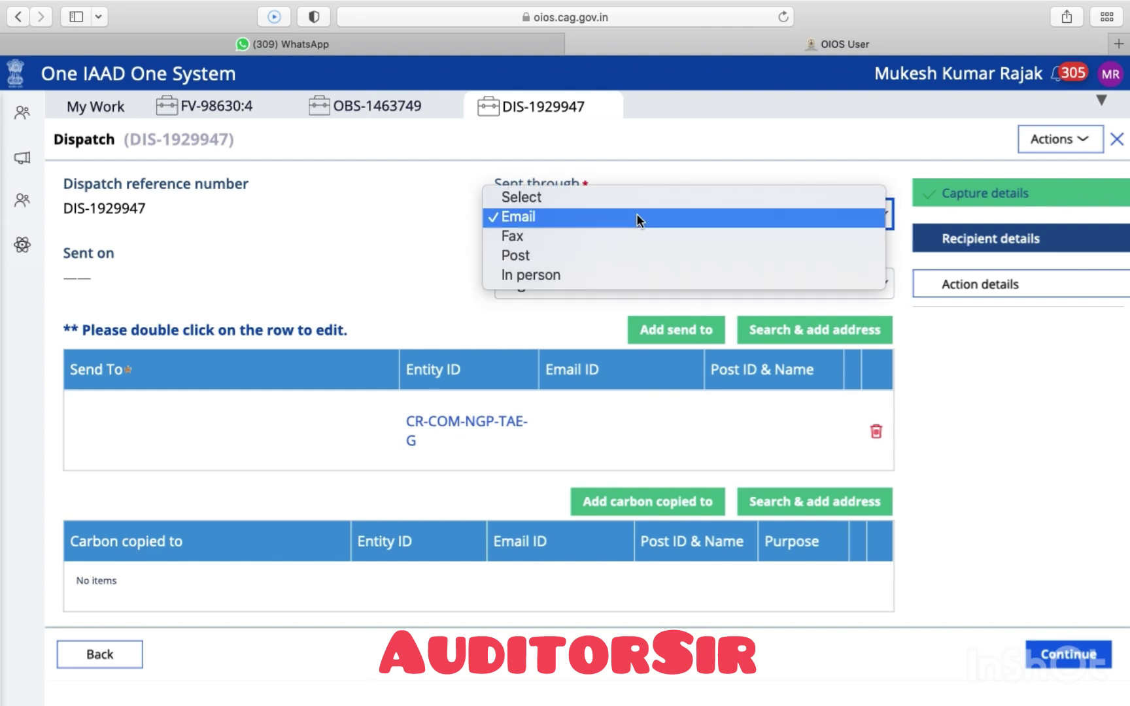
left_click(581, 277)
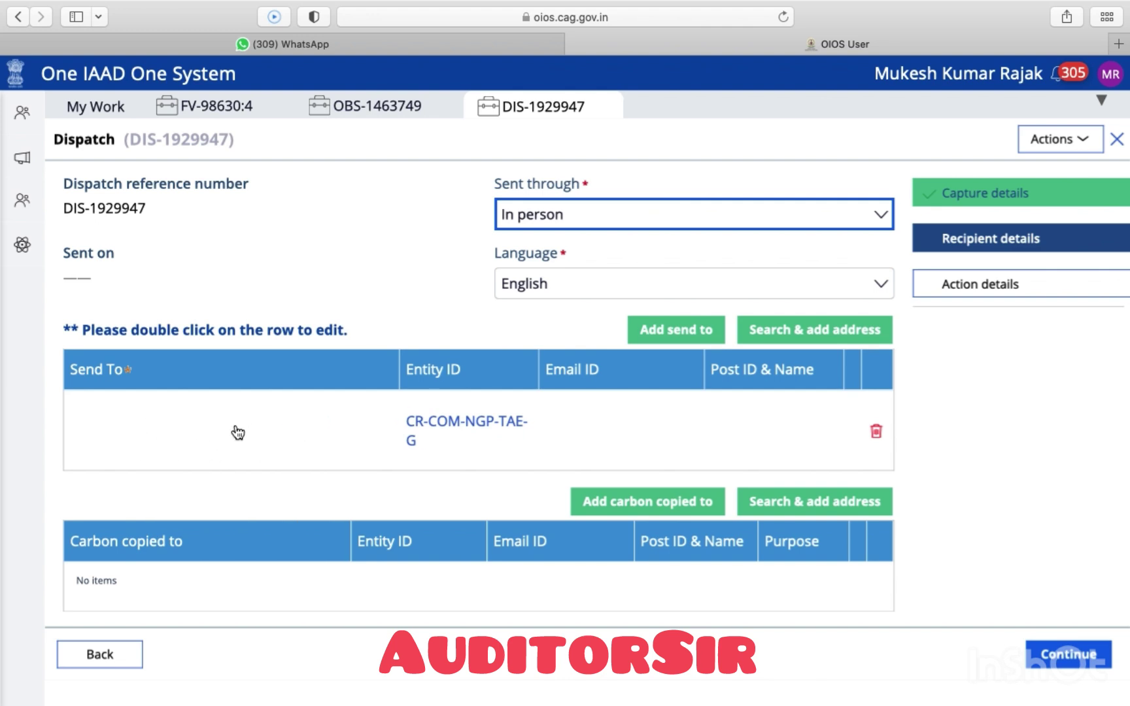
double_click(199, 427)
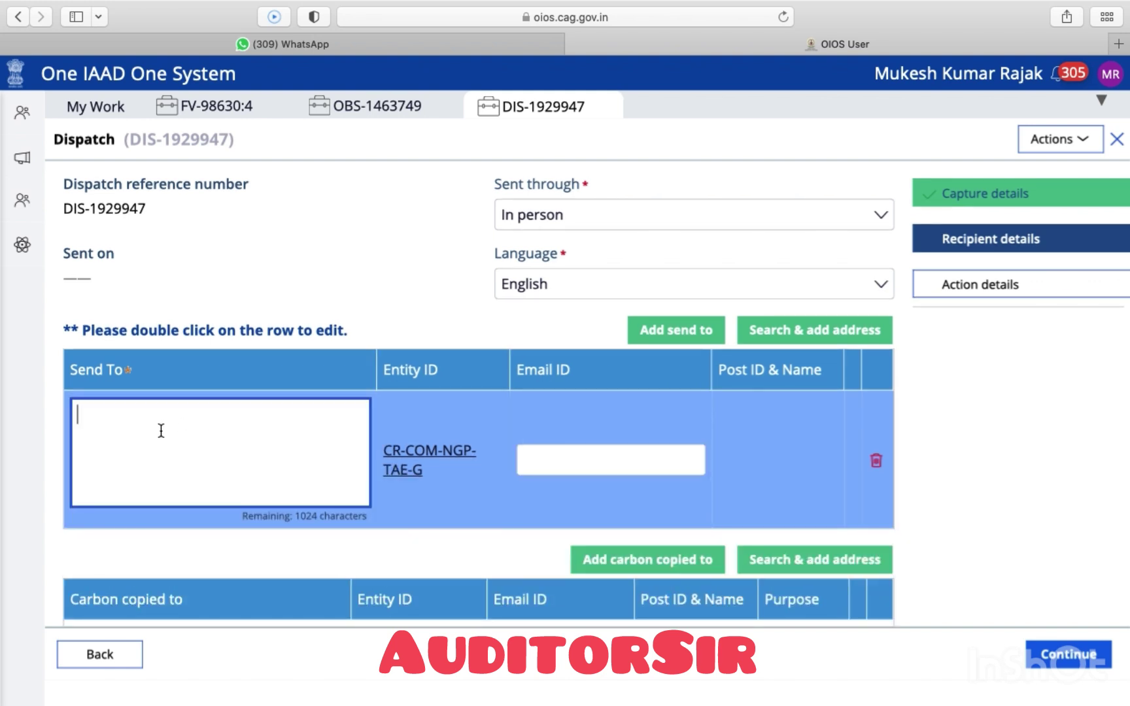
type("CGS/TADALI")
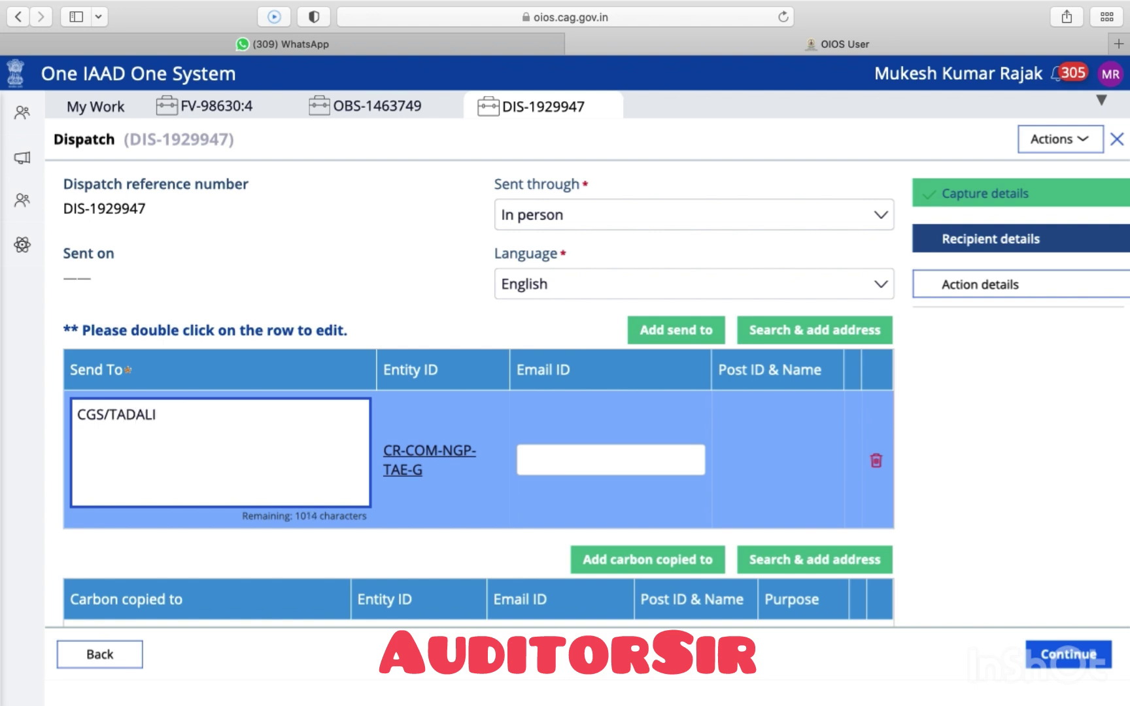
left_click(540, 468)
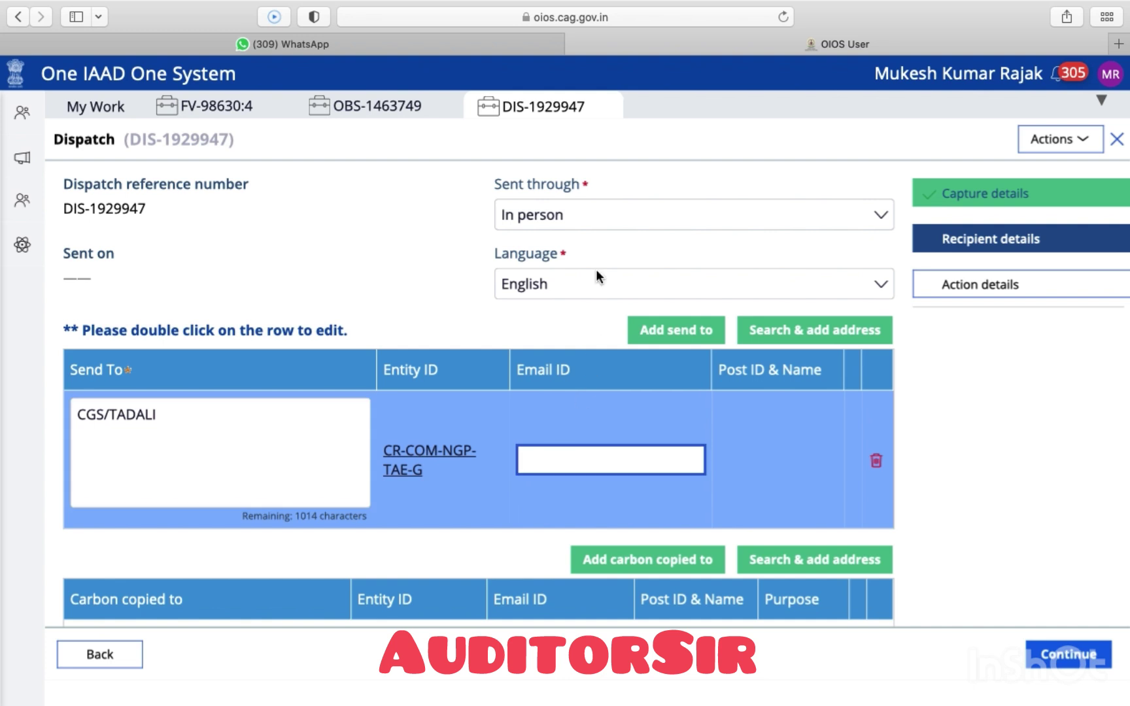
- Try to continue the dispatch with Email as the sending mode and the recipient's email ID left blank
left_click(573, 215)
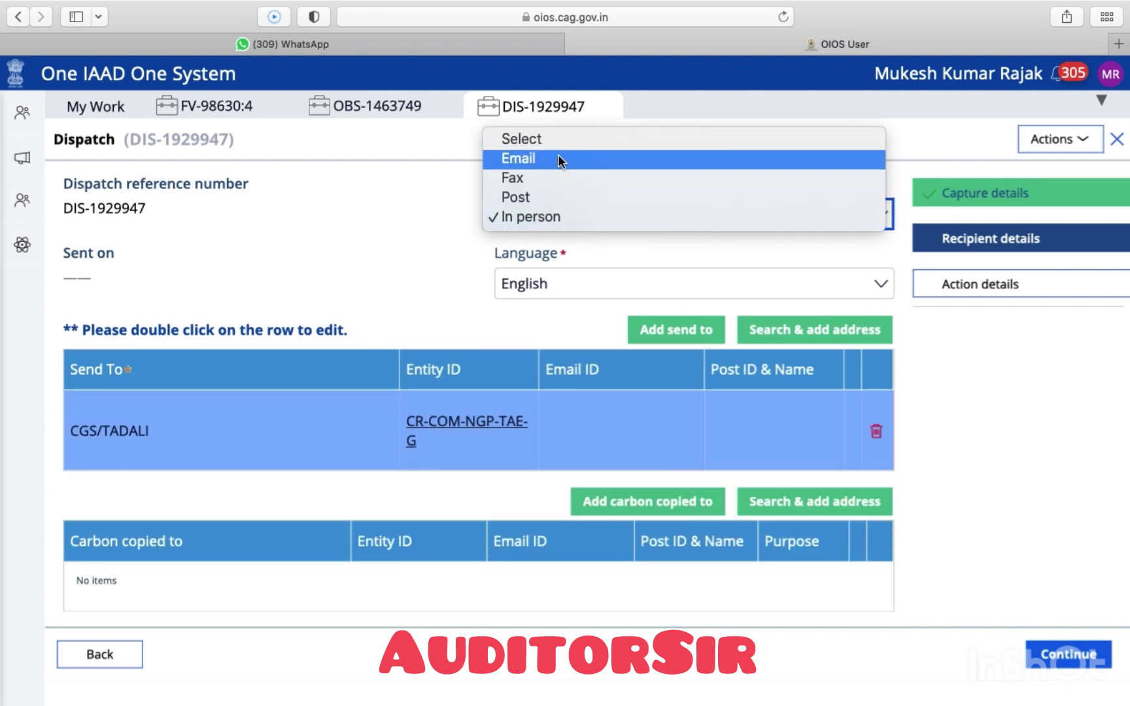
left_click(412, 294)
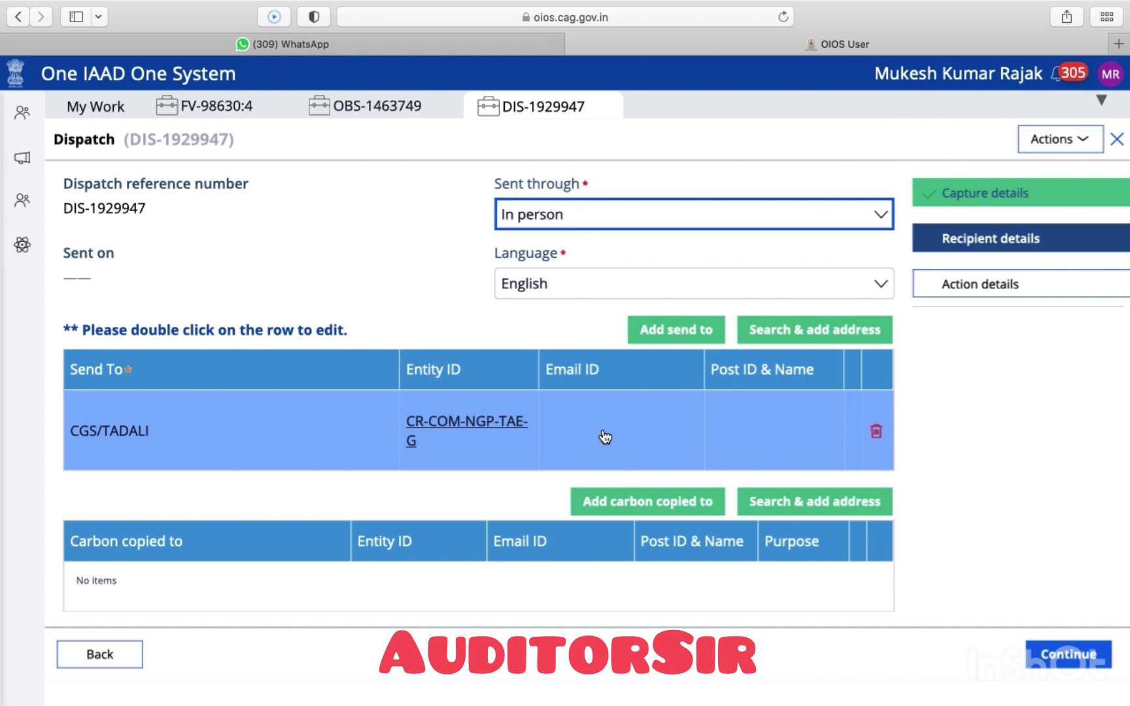
left_click(433, 254)
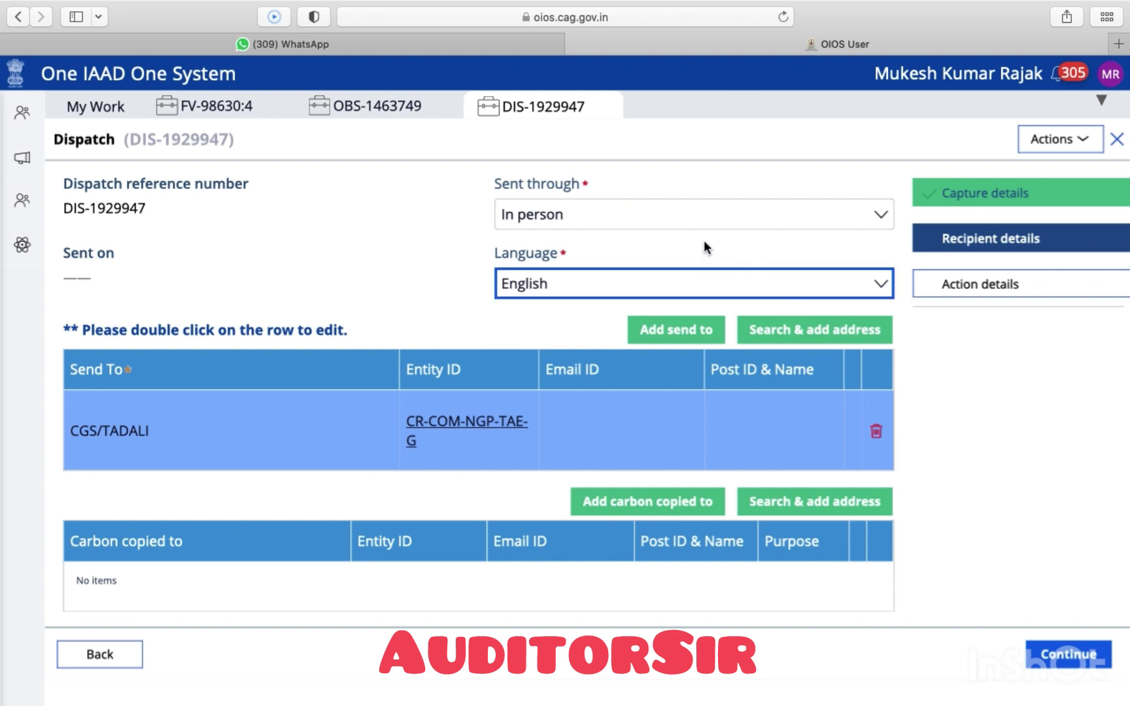
left_click(669, 212)
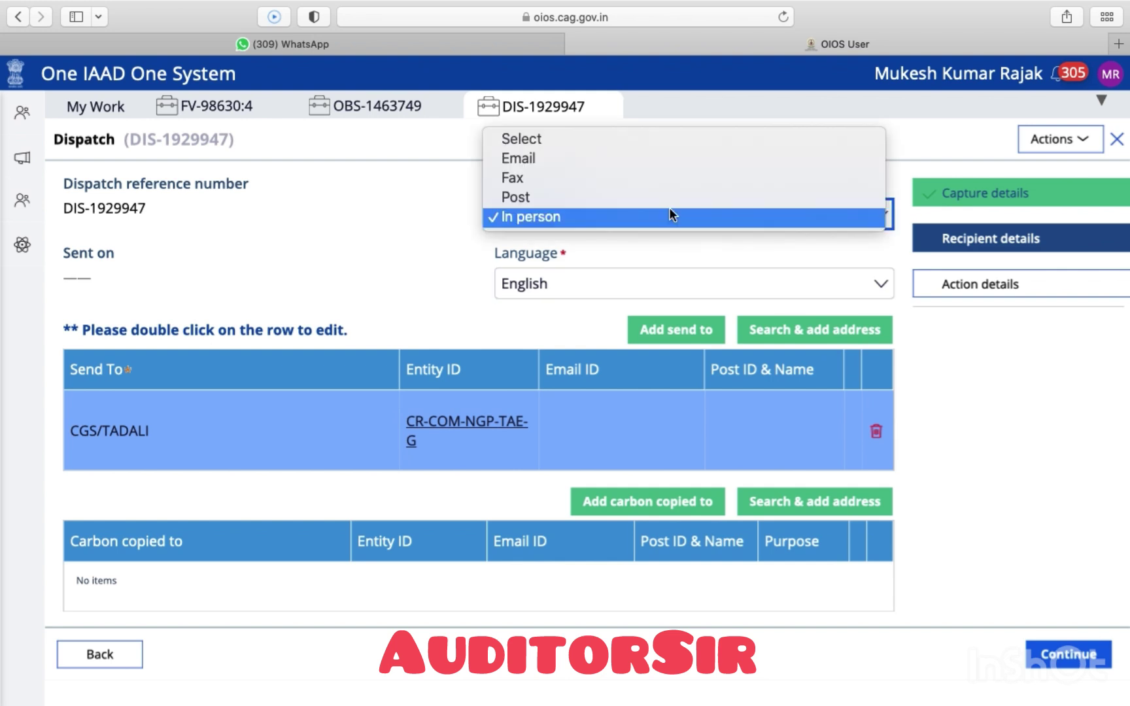
left_click(620, 161)
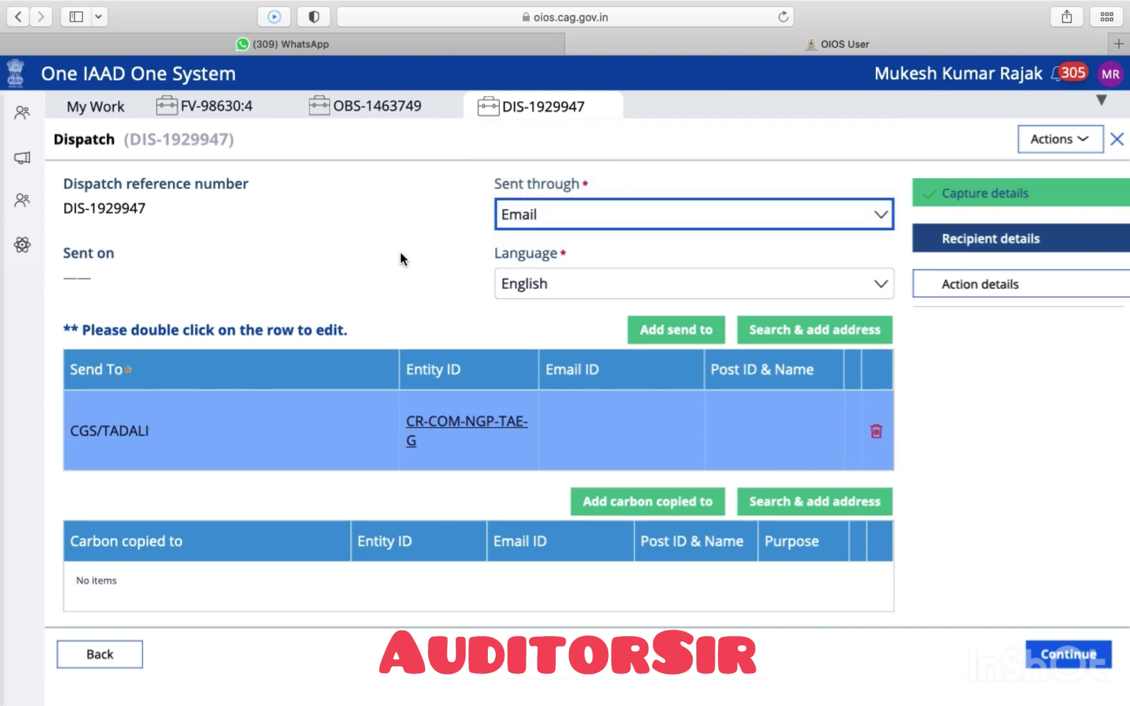
double_click(600, 426)
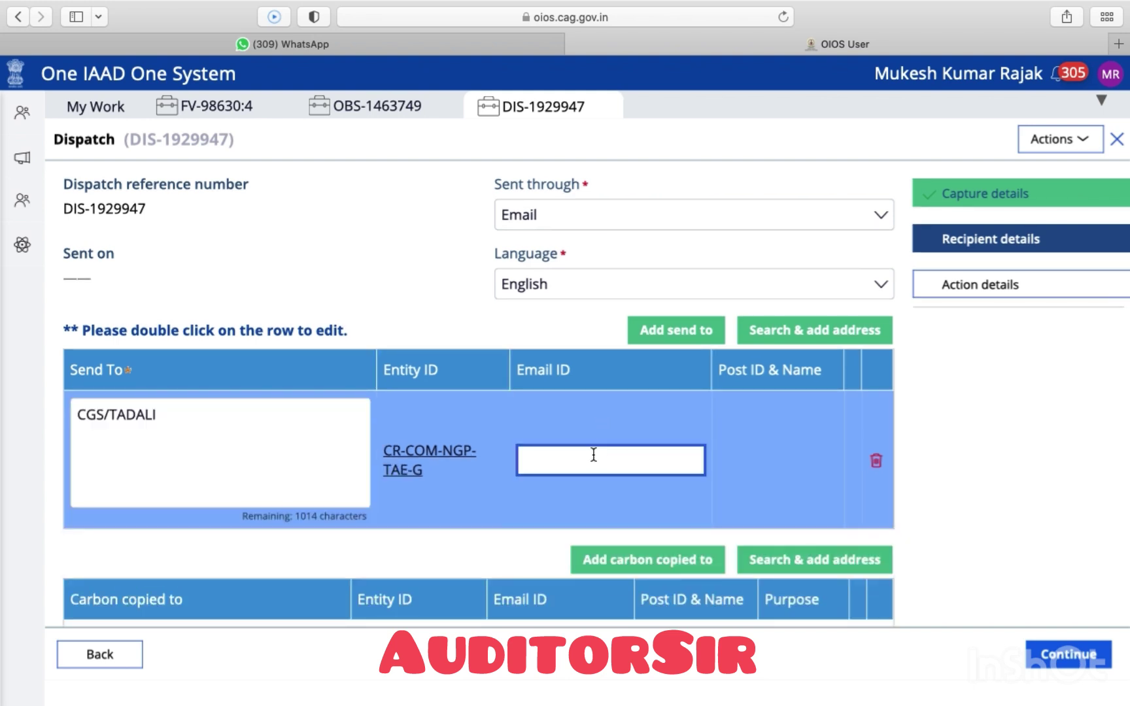
left_click(986, 440)
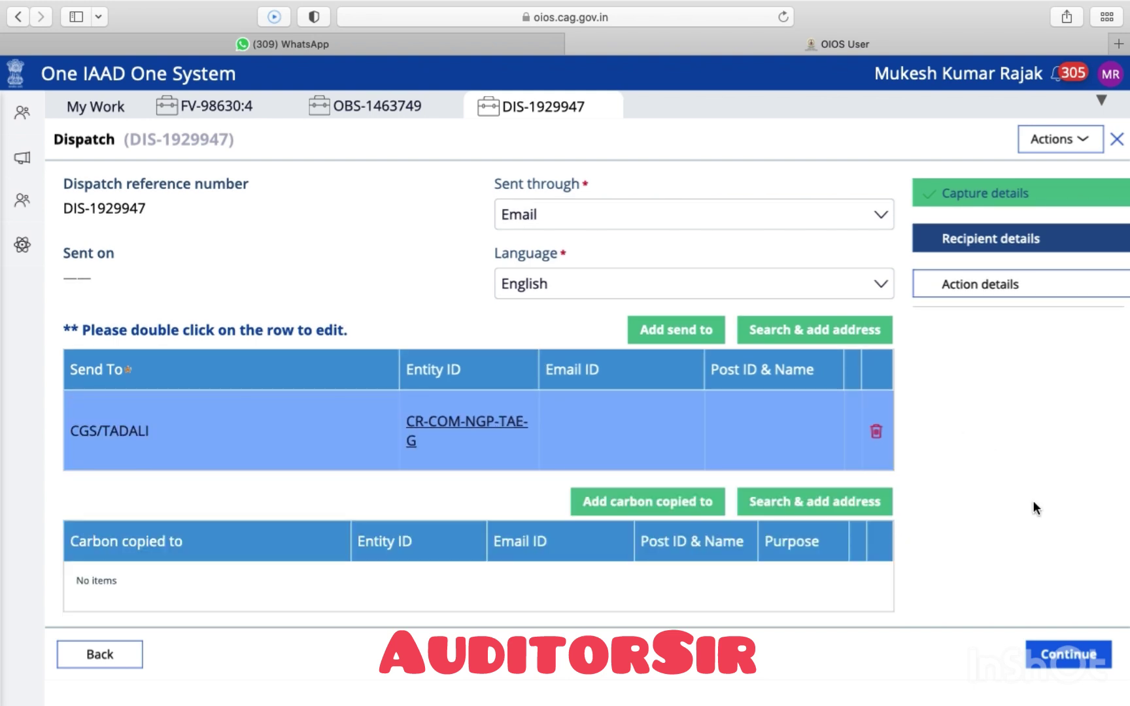
scroll(1034, 502, "down", 10)
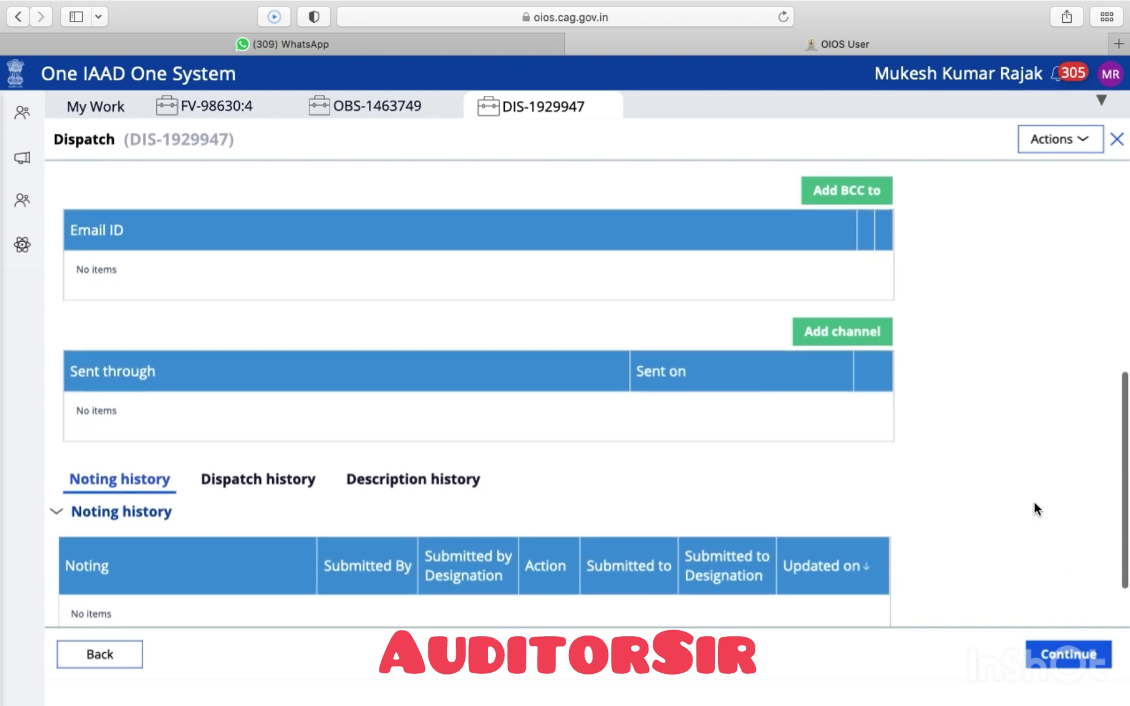
scroll(1034, 502, "up", 10)
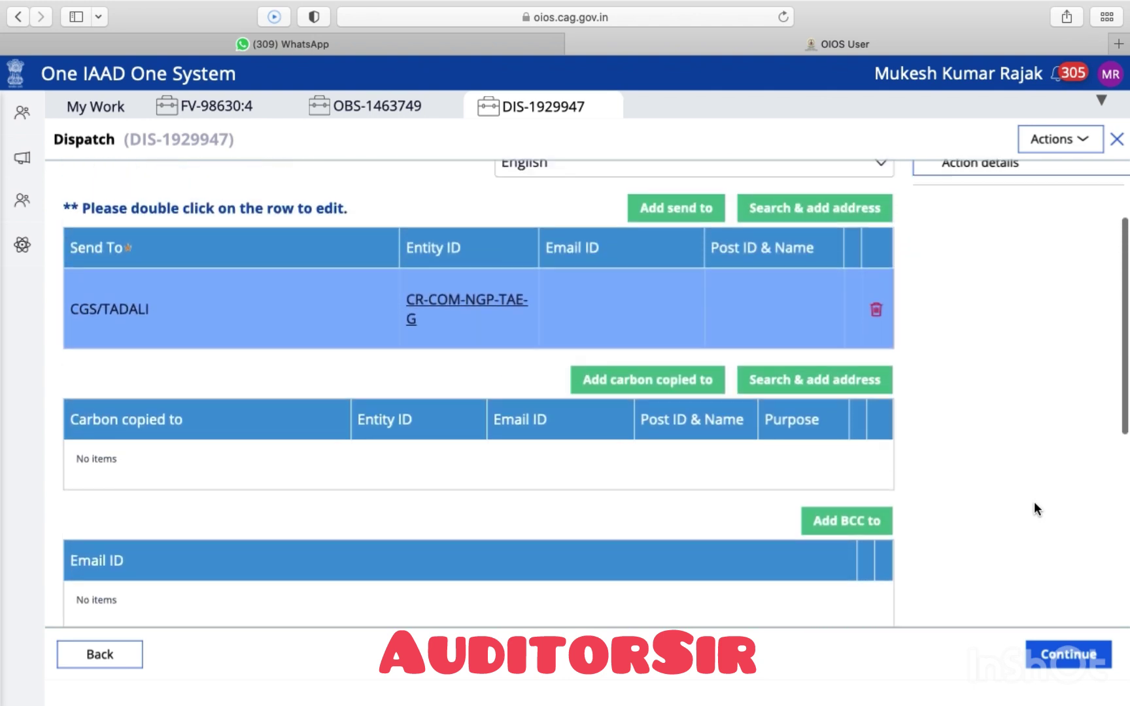
scroll(1034, 507, "up", 2)
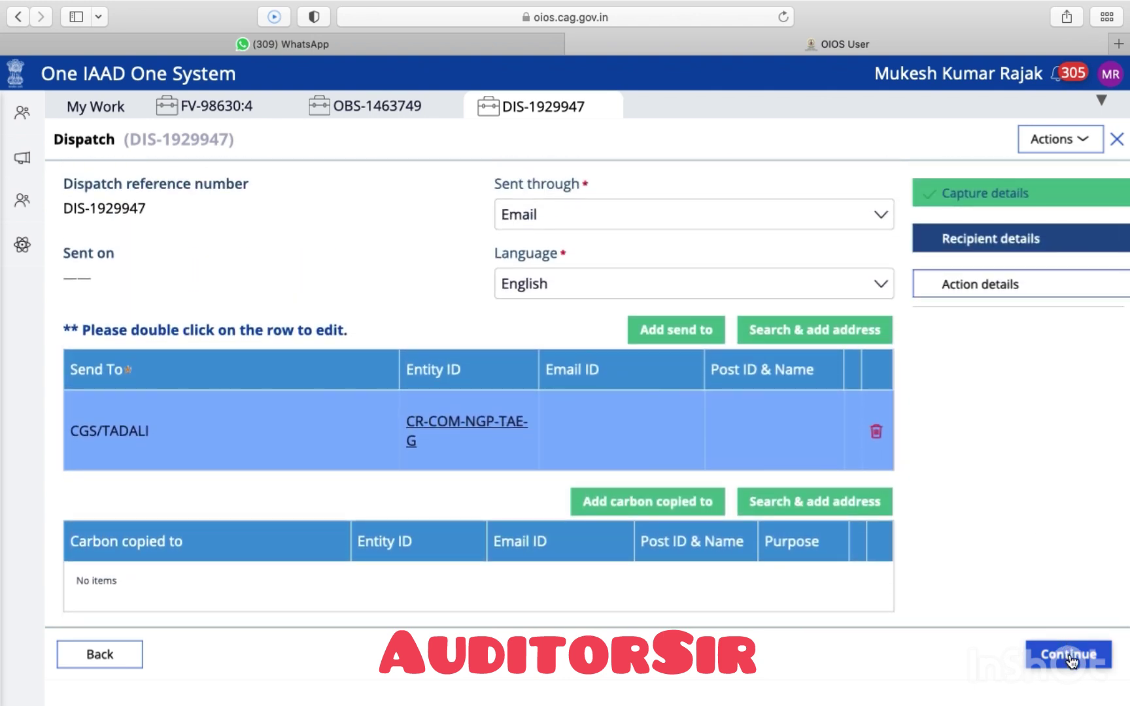
left_click(1072, 662)
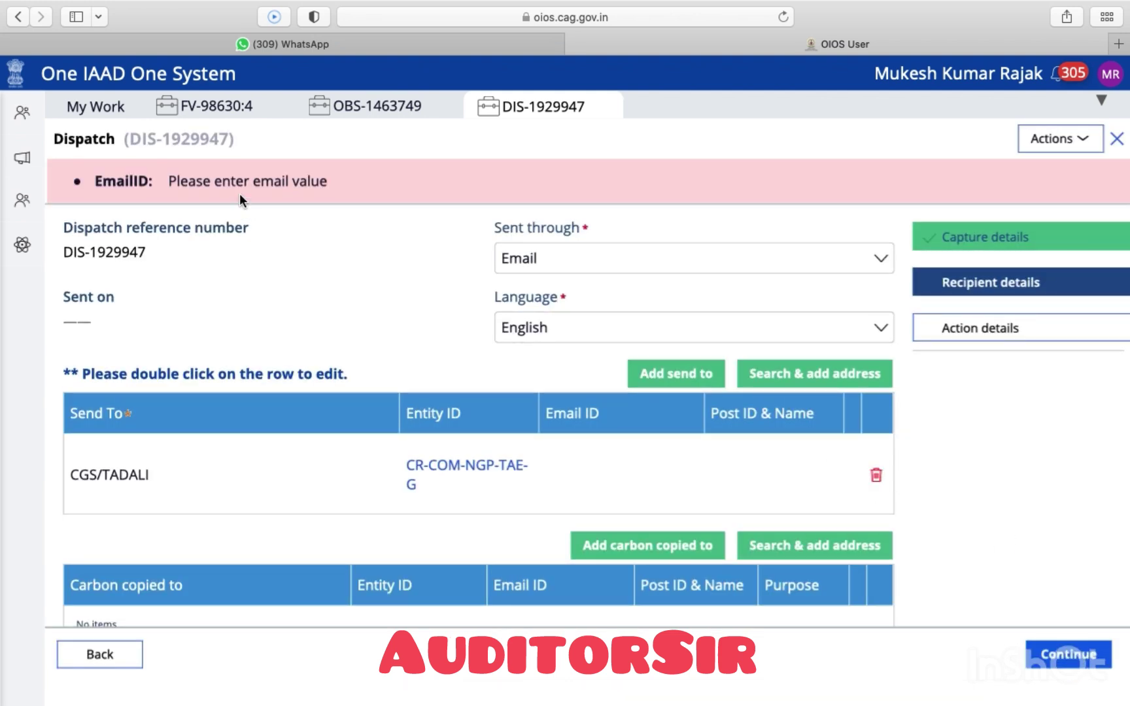
- Set the sending mode to In person, leave the recipient's email ID blank, and continue to the action details
left_click(598, 257)
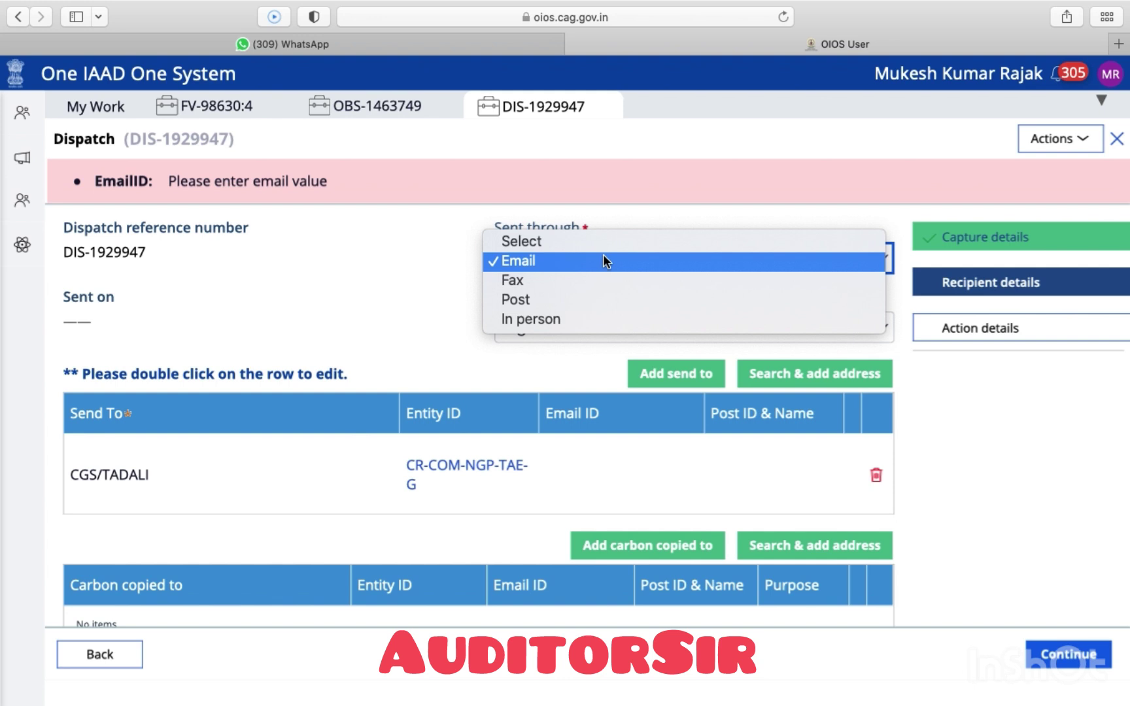
left_click(608, 321)
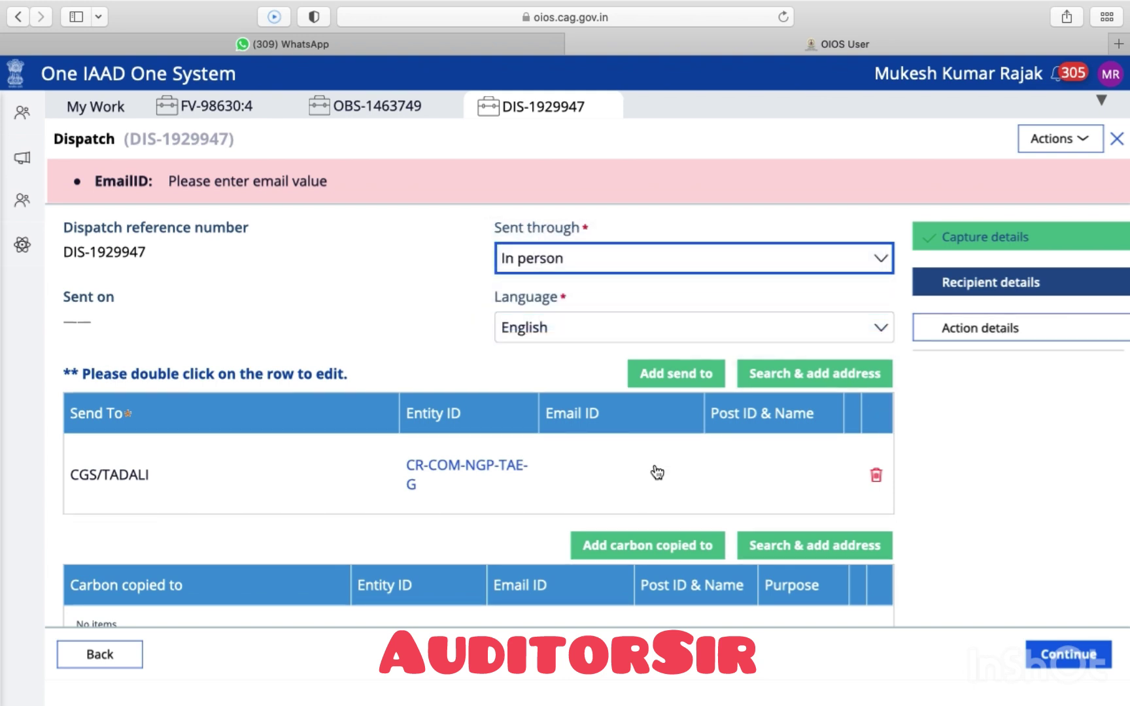
double_click(595, 481)
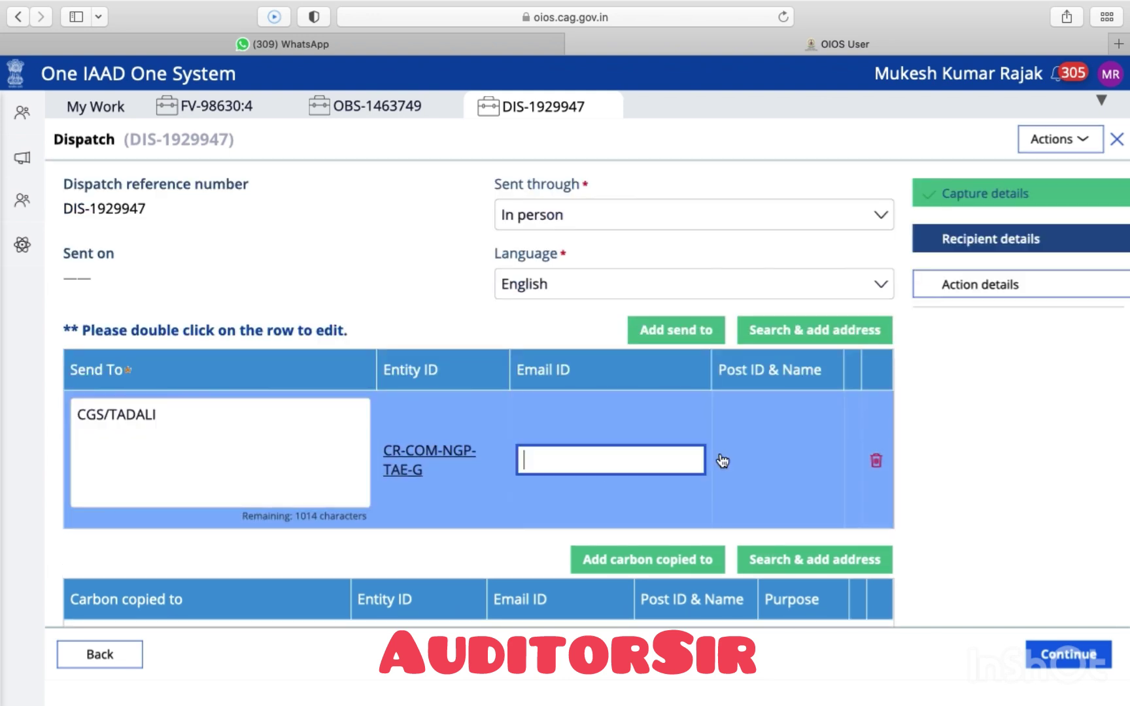
left_click(988, 455)
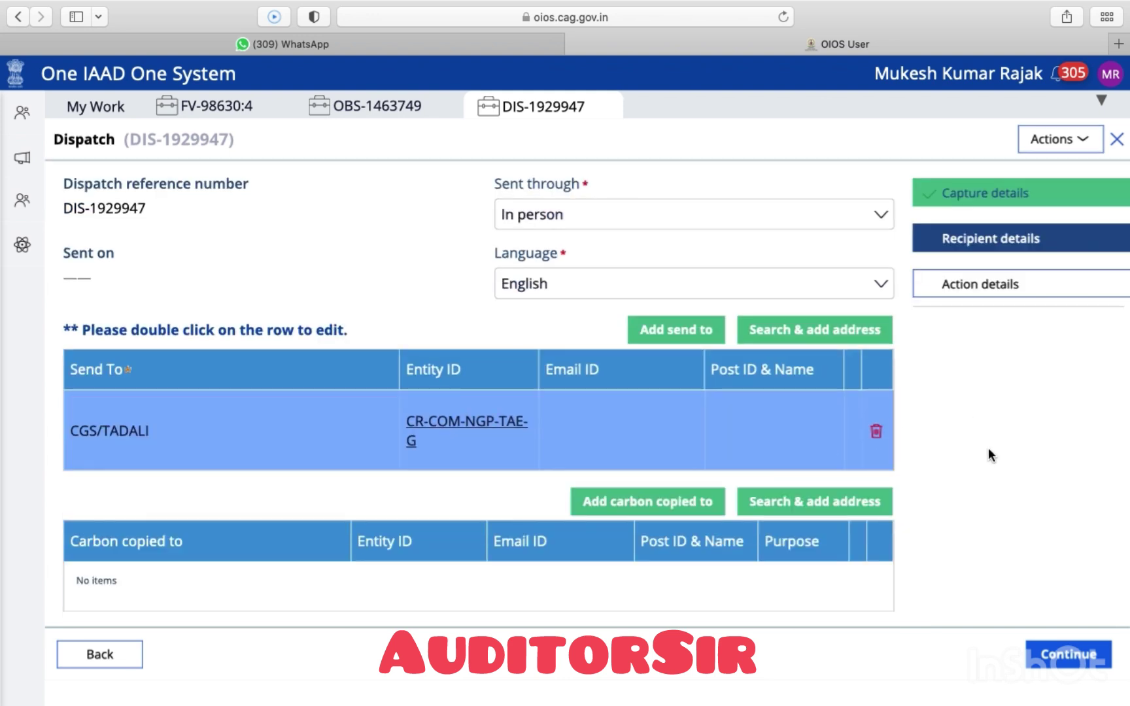
left_click(1068, 653)
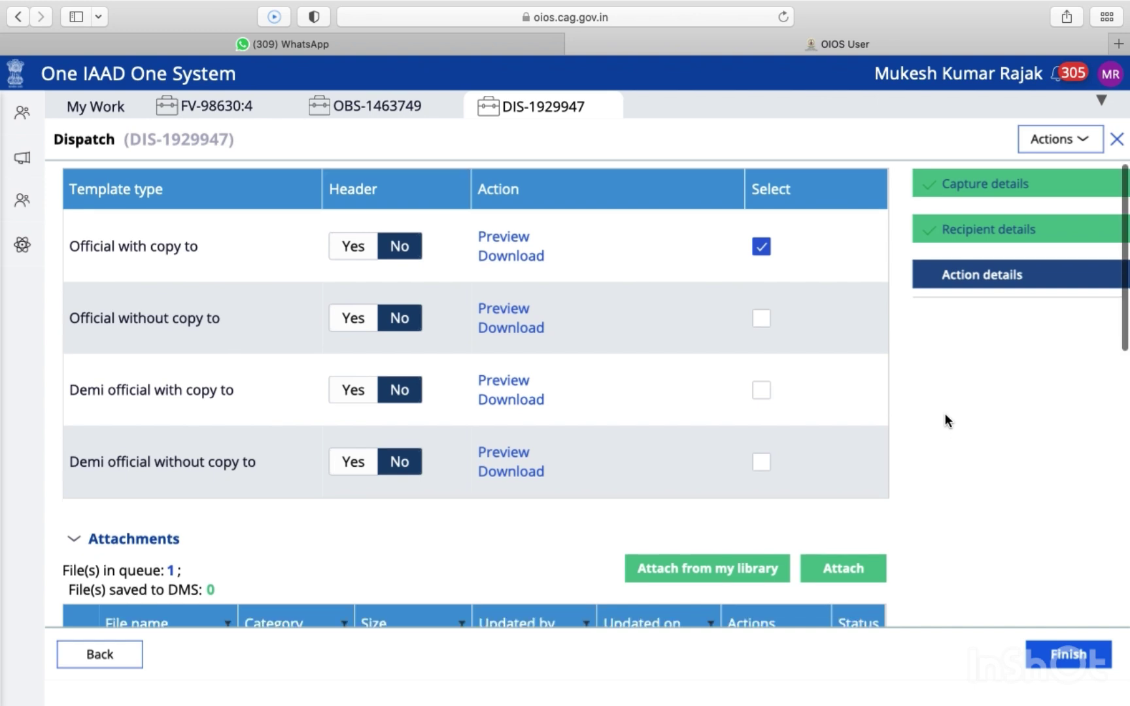
- Choose Approve and Dispatch as the dispatch action, keeping the existing noting, and finish the dispatch
scroll(945, 413, "down", 10)
scroll(946, 417, "up", 3)
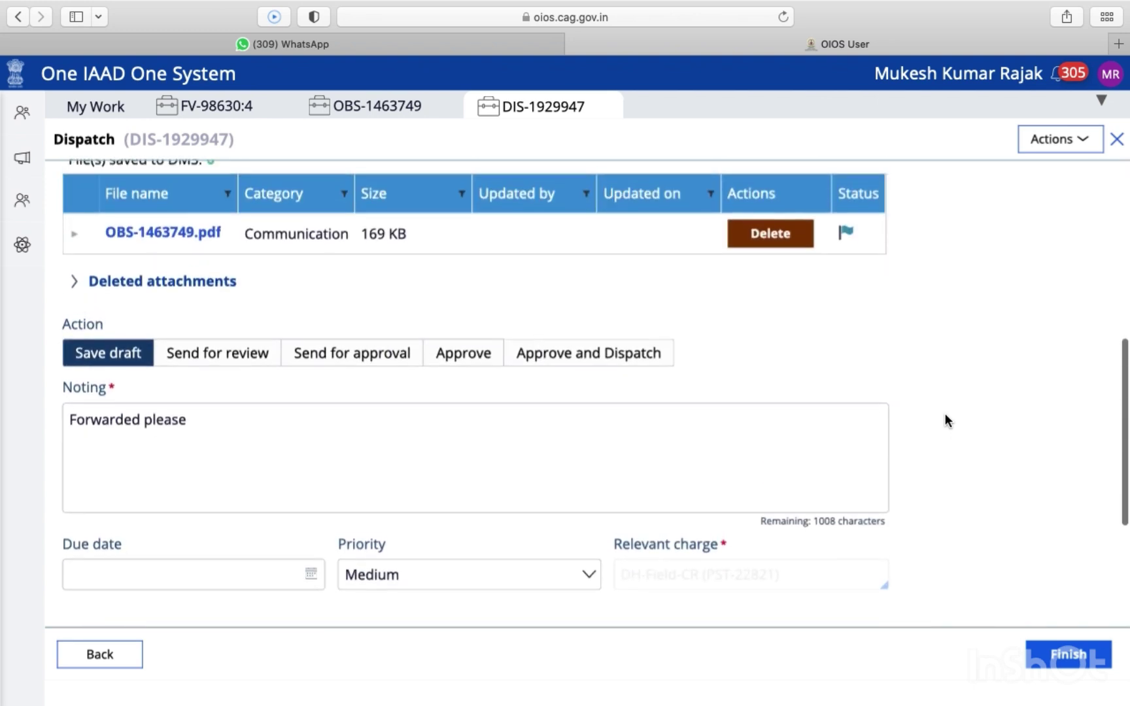
scroll(946, 417, "down", 3)
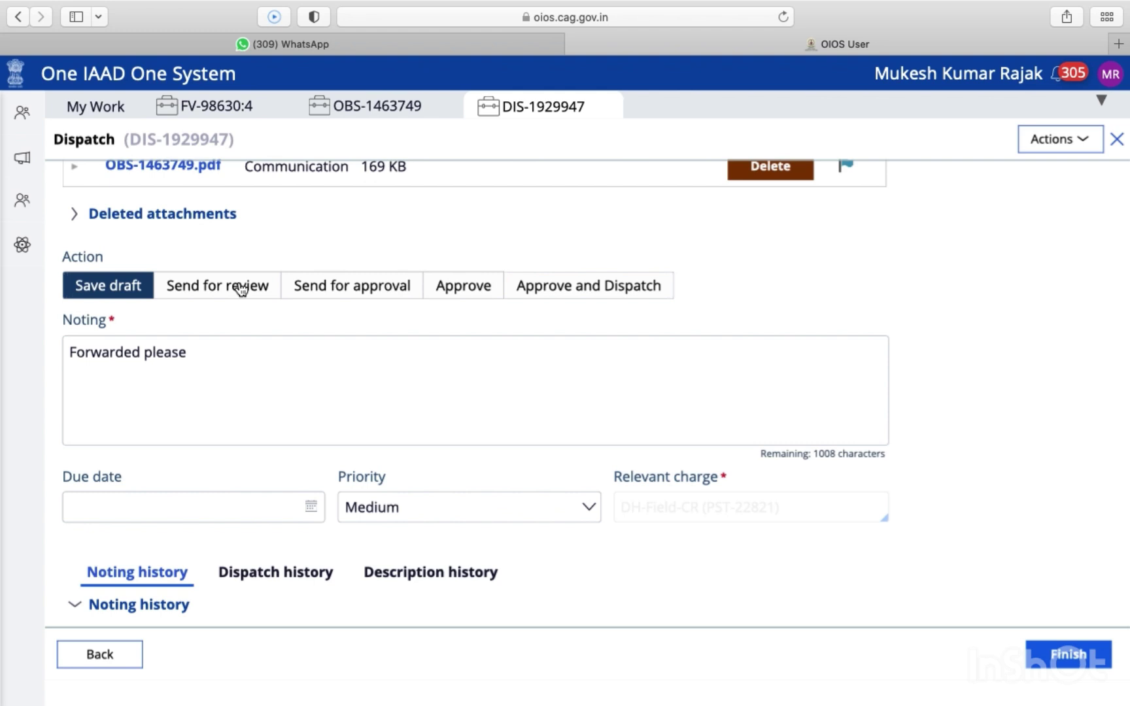
left_click(375, 291)
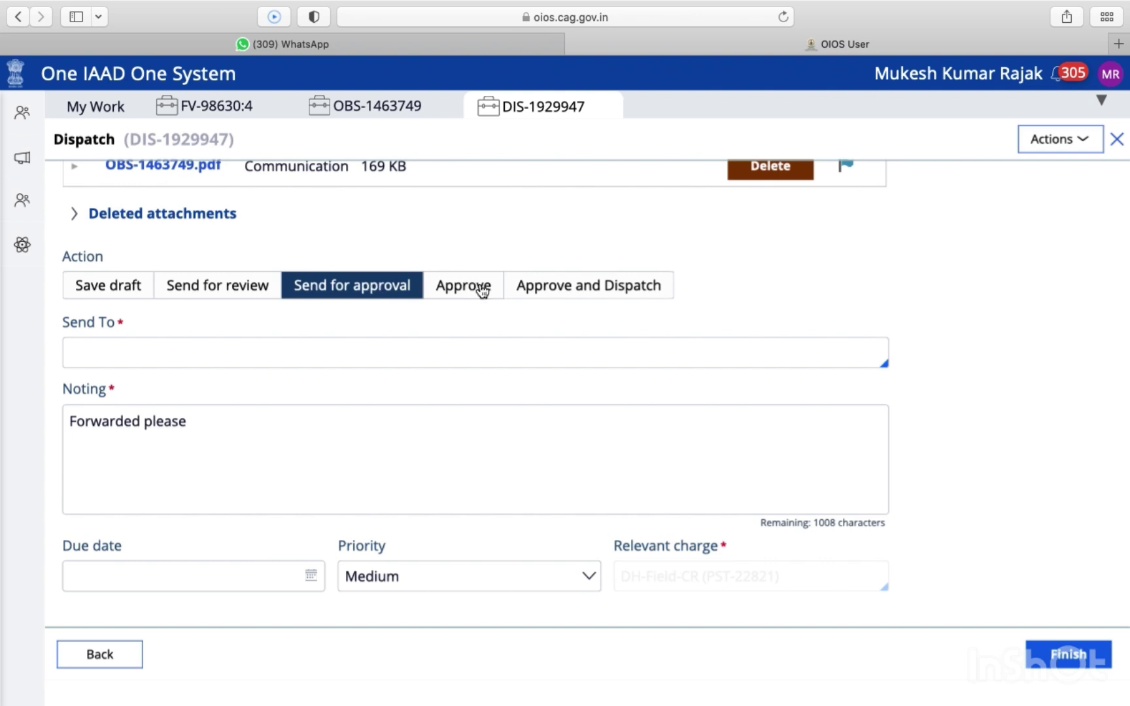
left_click(608, 288)
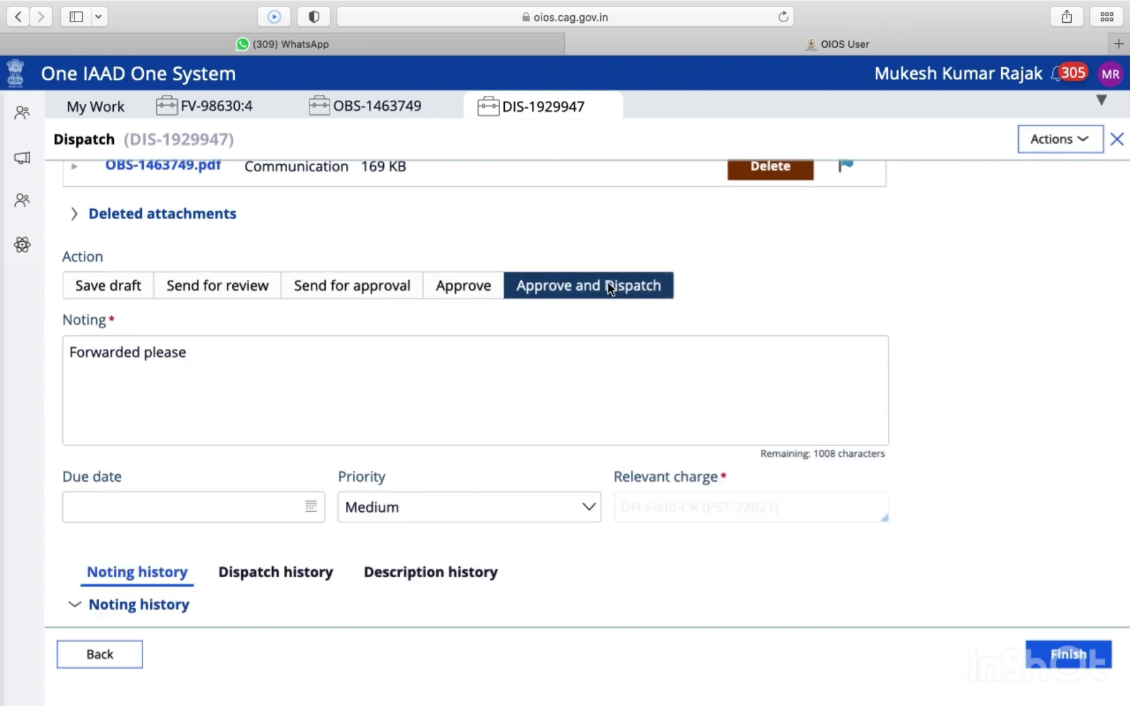
scroll(1008, 510, "down", 1)
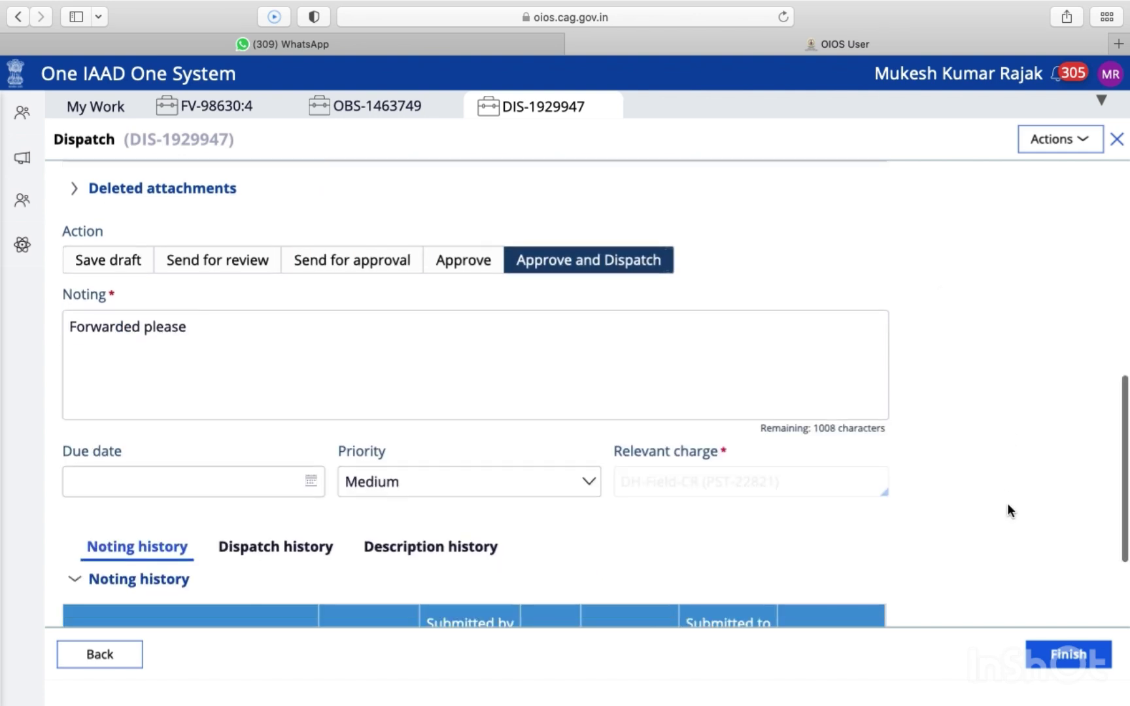
scroll(1007, 510, "up", 2)
left_click(1066, 656)
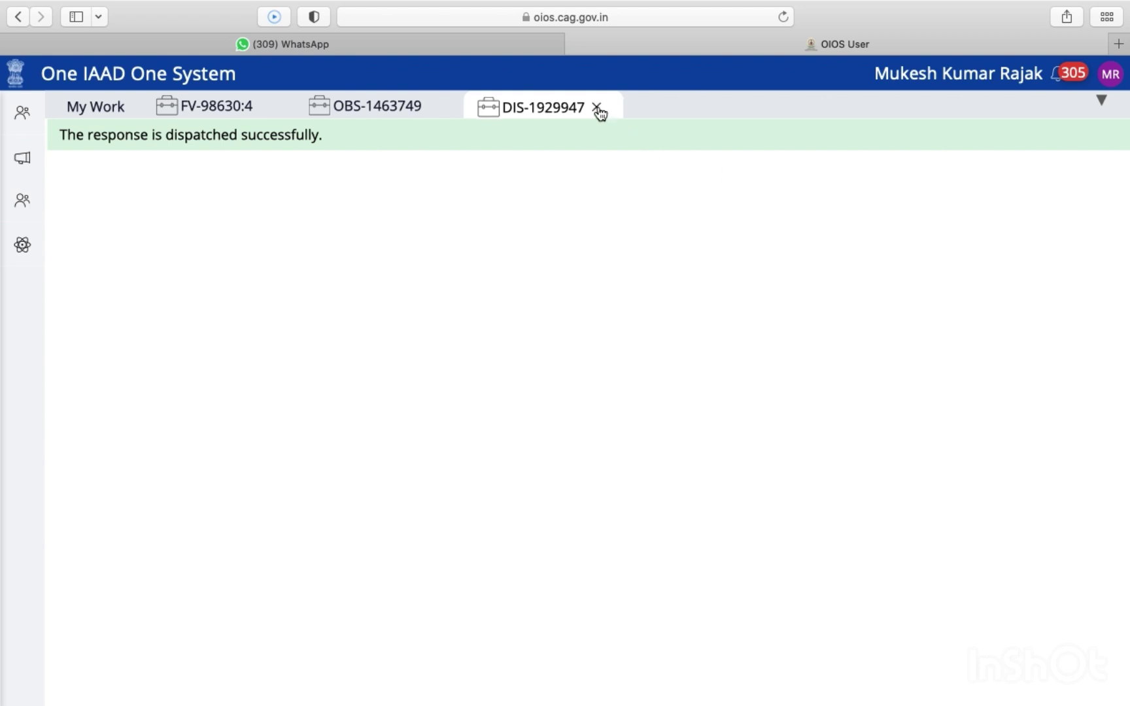
- Close the finished dispatch and audit observation tasks and go to the field visit FV-98630:4
left_click(598, 109)
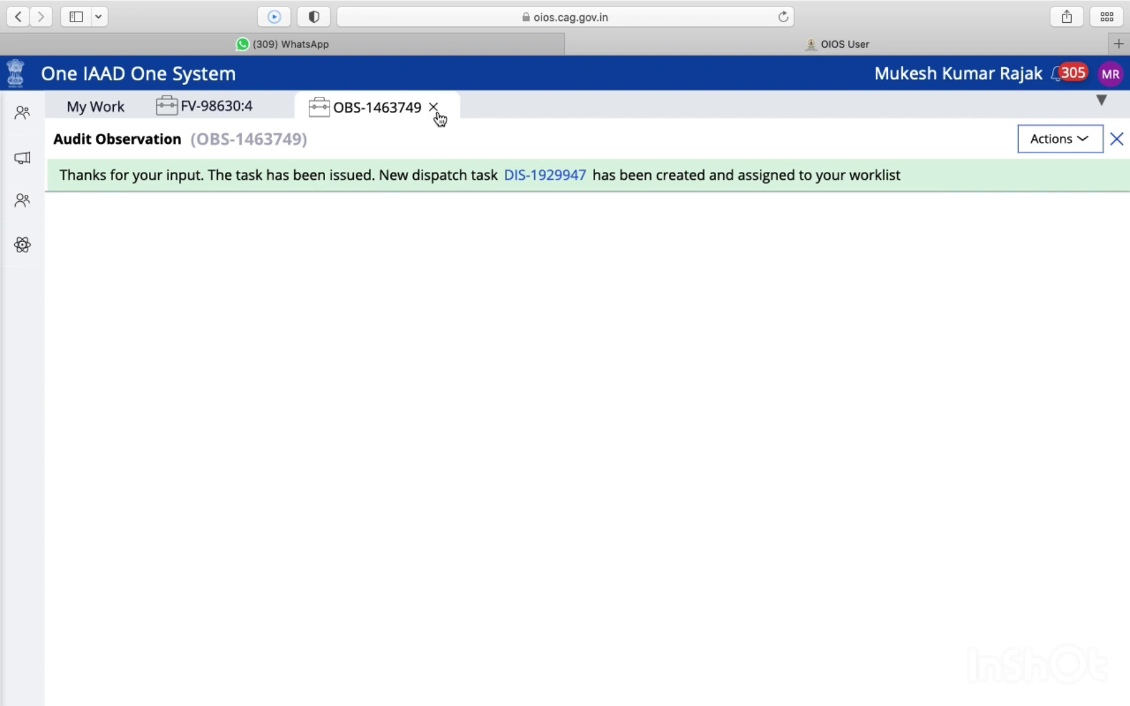
left_click(434, 110)
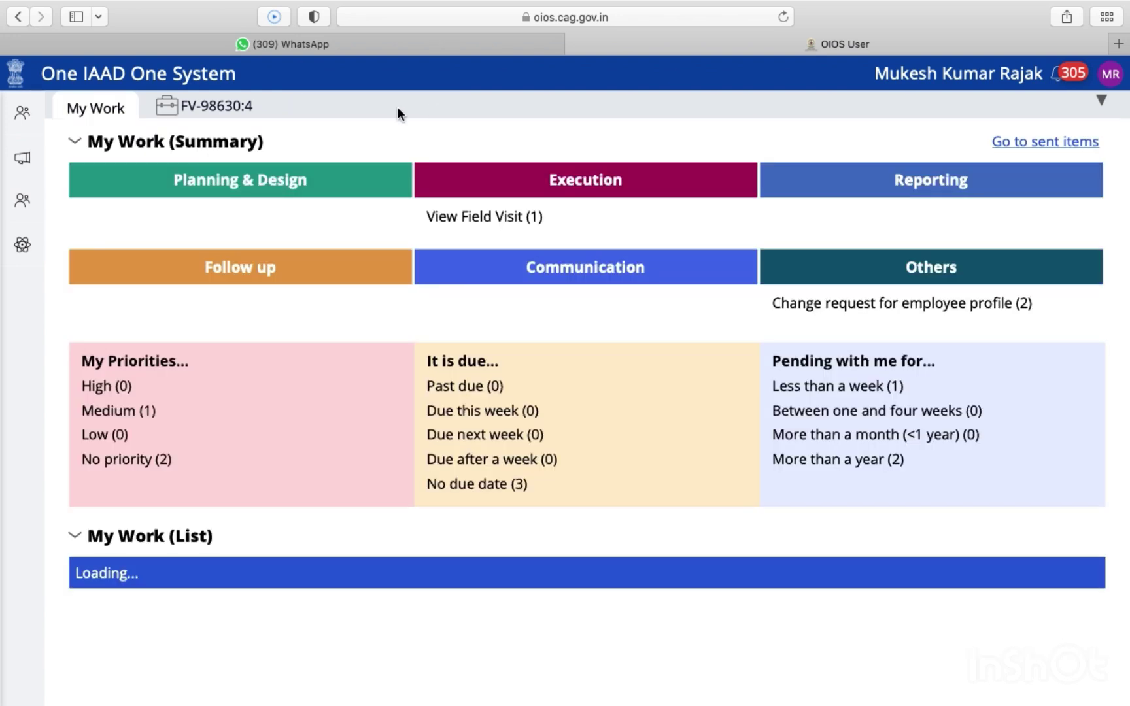
left_click(210, 108)
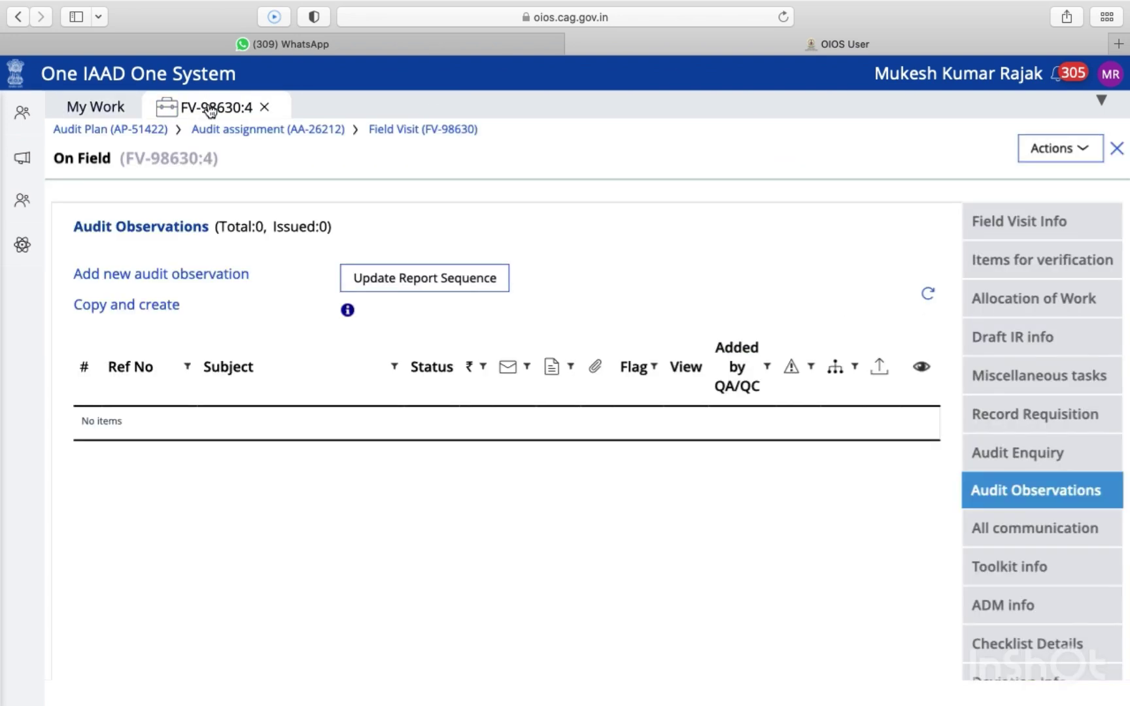
- Check the summary and task list in My Work, and return to the field visit's audit observations
left_click(95, 109)
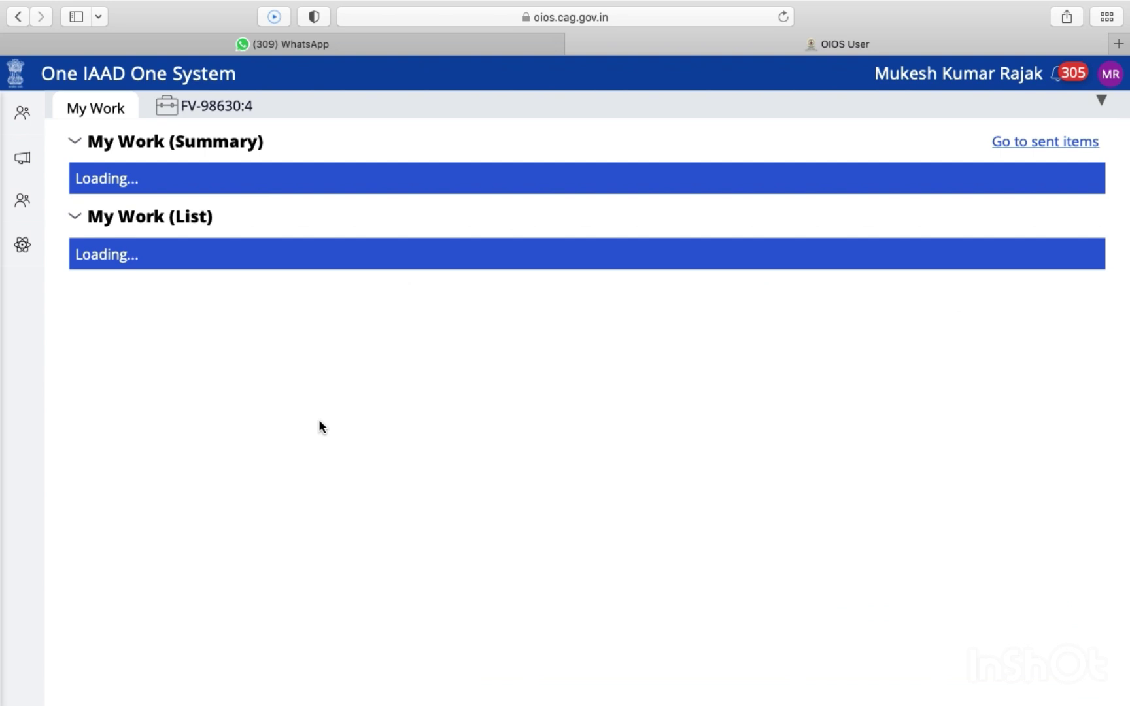
scroll(319, 422, "down", 4)
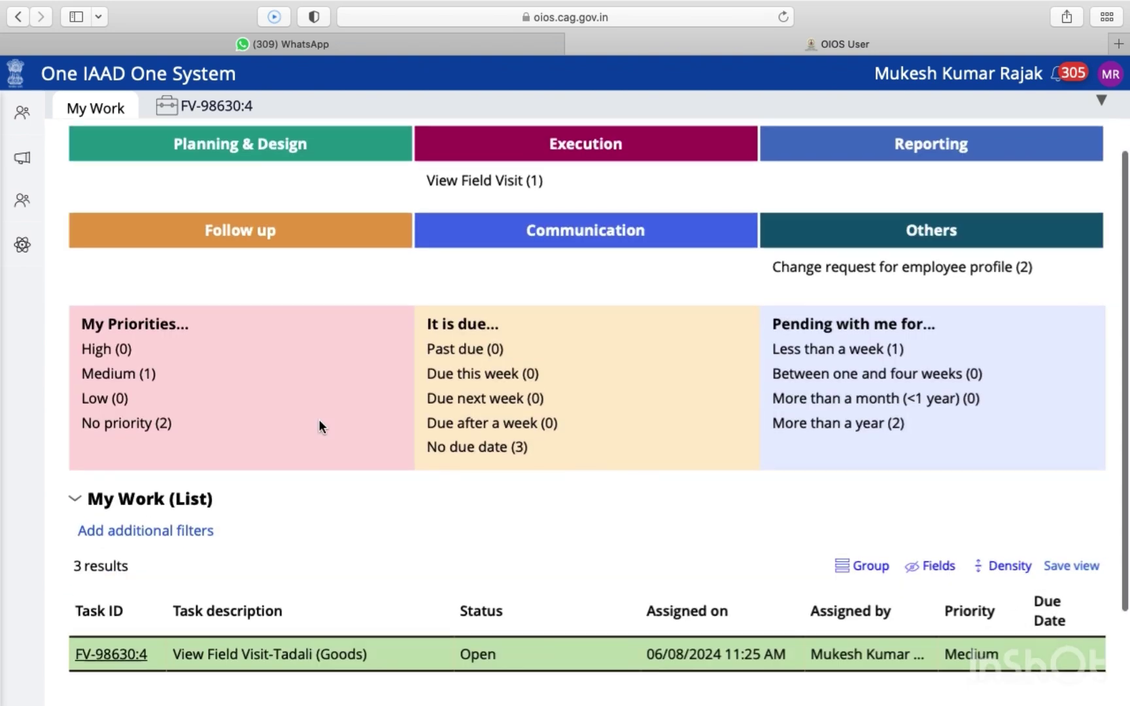
scroll(319, 422, "up", 4)
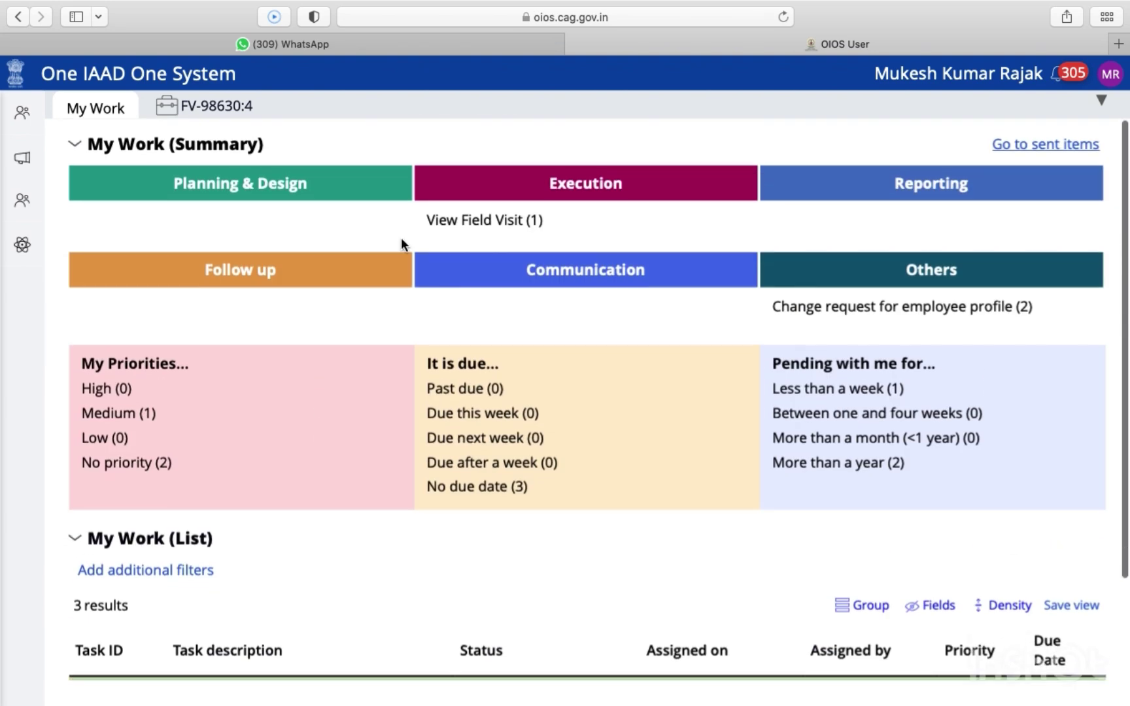
left_click(215, 107)
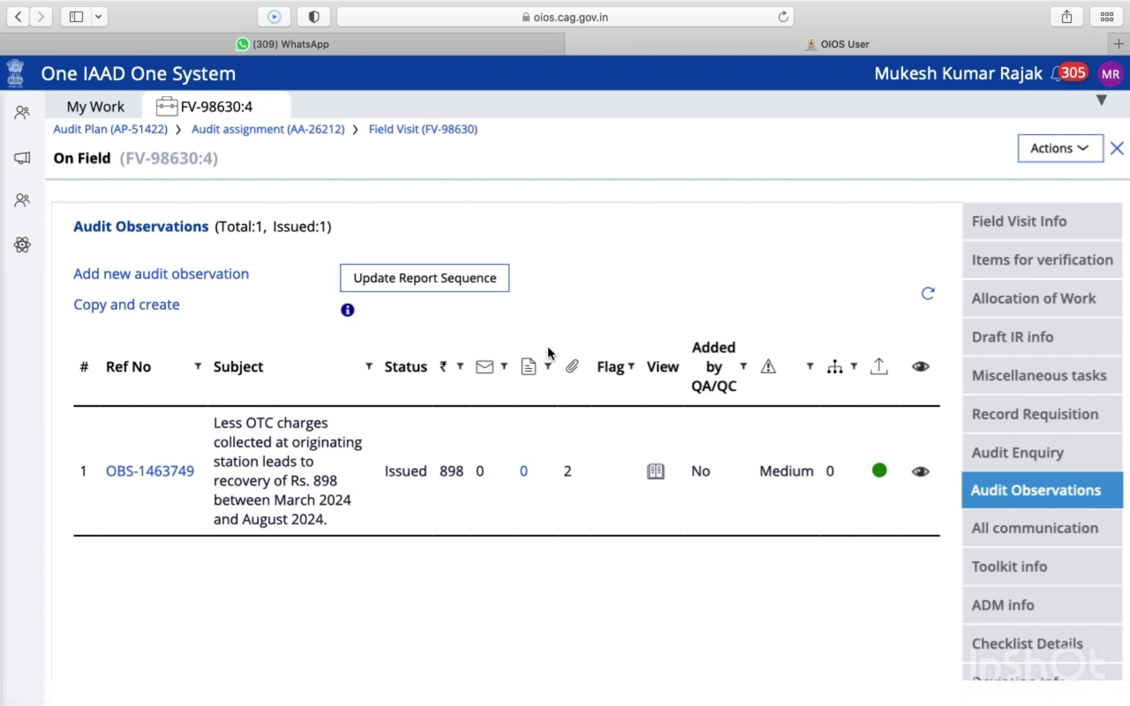